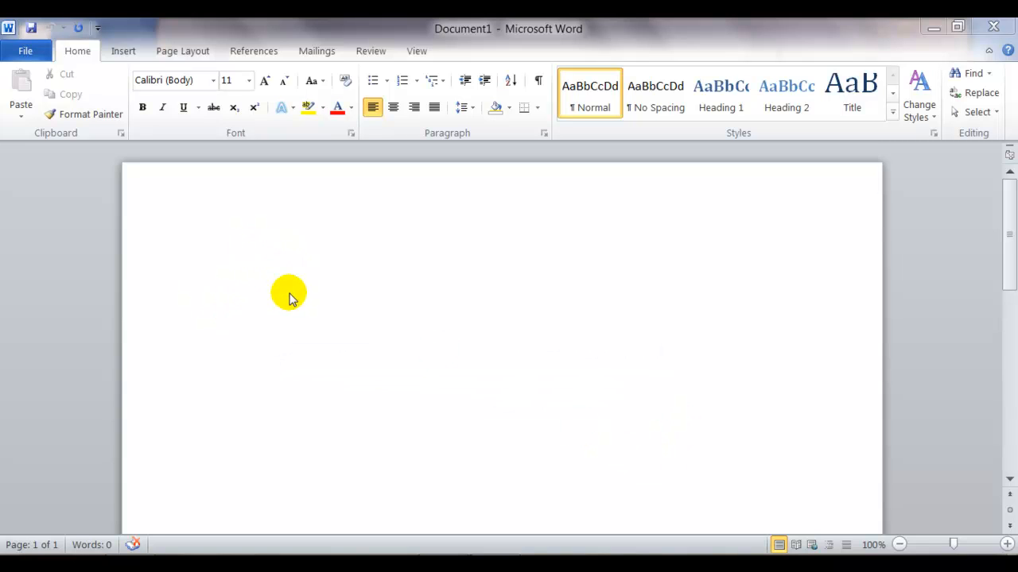
Step: Create a new document from the Apothecary Resume sample template
{"action": "left_click", "coordinate": [26, 52]}
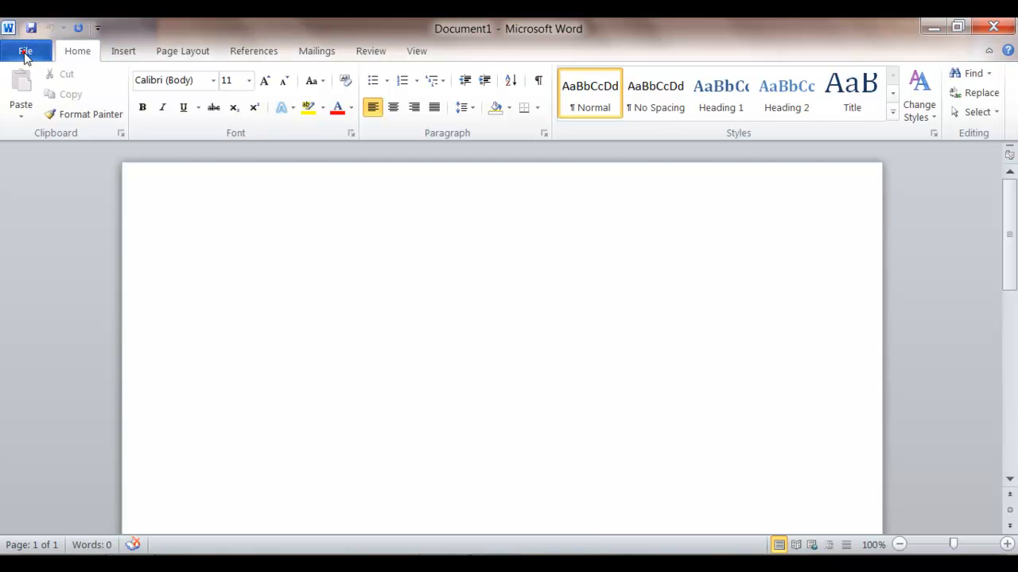
{"action": "left_click", "coordinate": [29, 248]}
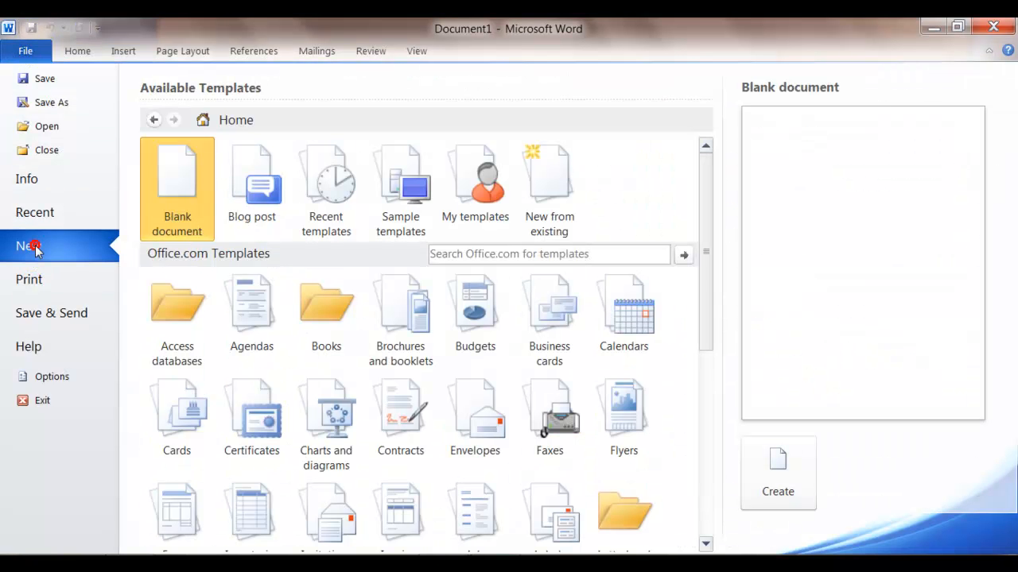
{"action": "left_click", "coordinate": [402, 194]}
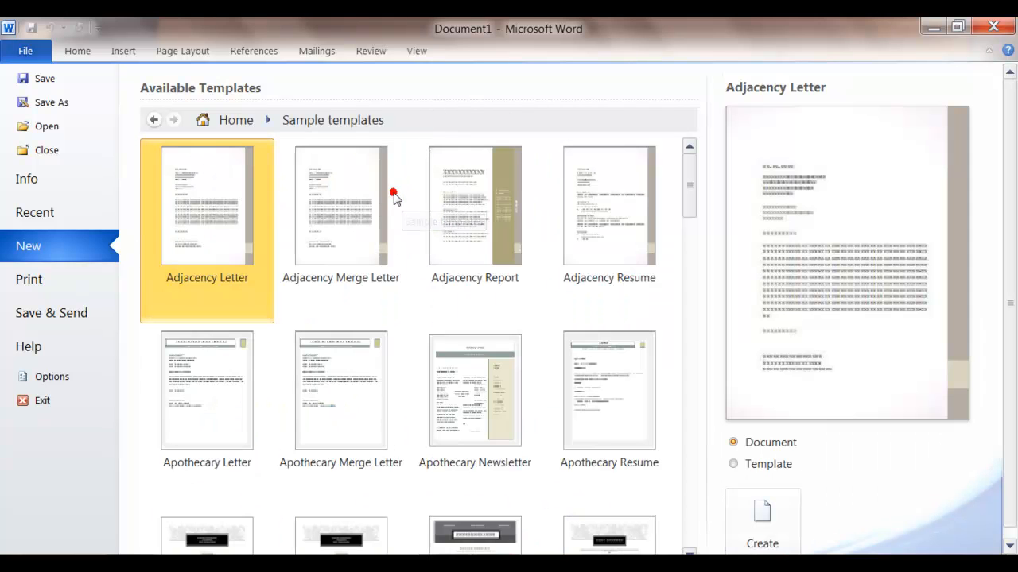
{"action": "double_click", "coordinate": [614, 419]}
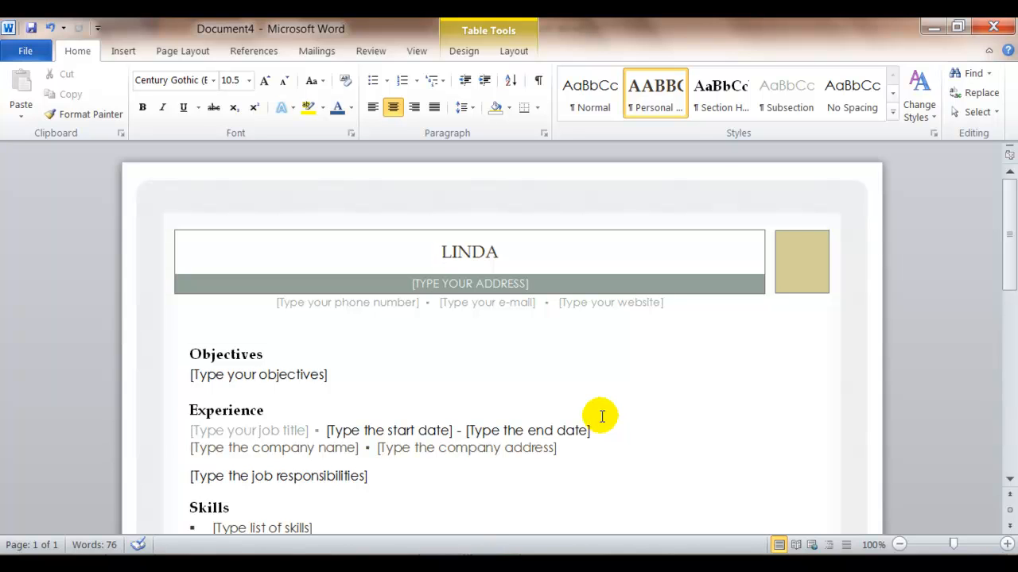
Step: Save the document as a Word Template in the BC116 Class folder, named Resume followed by the applicant's full name
{"action": "left_click", "coordinate": [33, 53]}
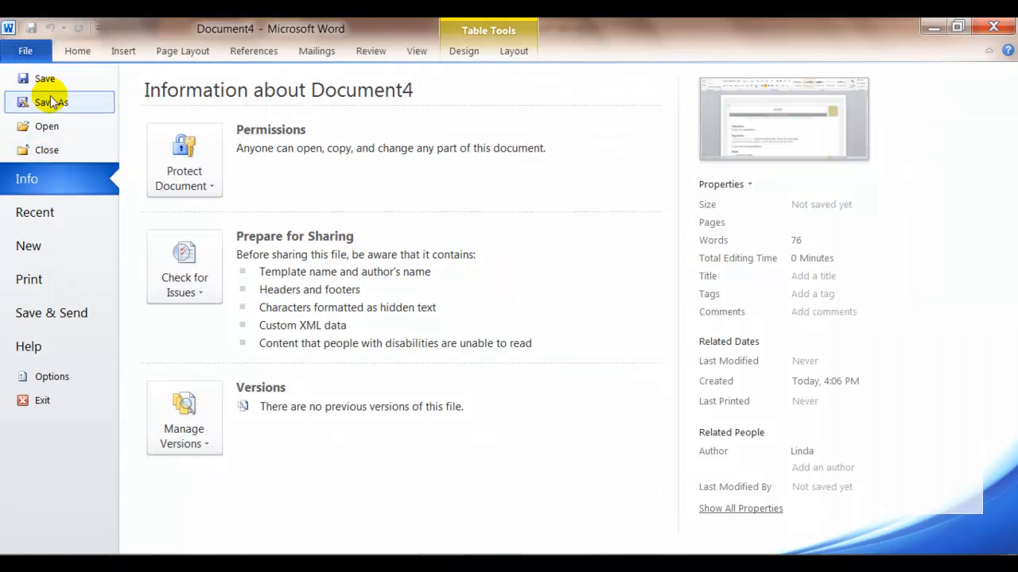
{"action": "left_click", "coordinate": [45, 104]}
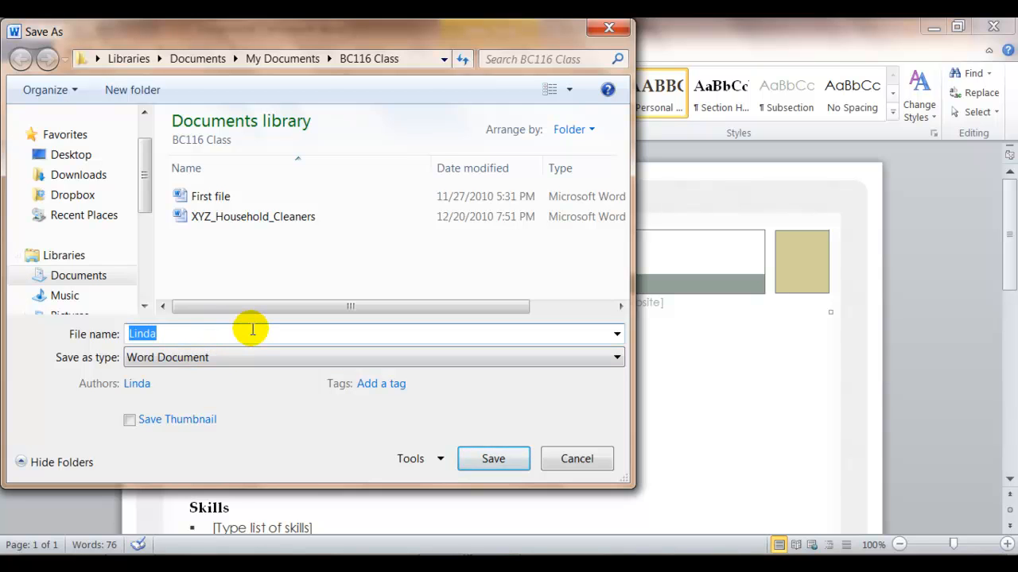
{"action": "type", "text": "Resume Jane Smith"}
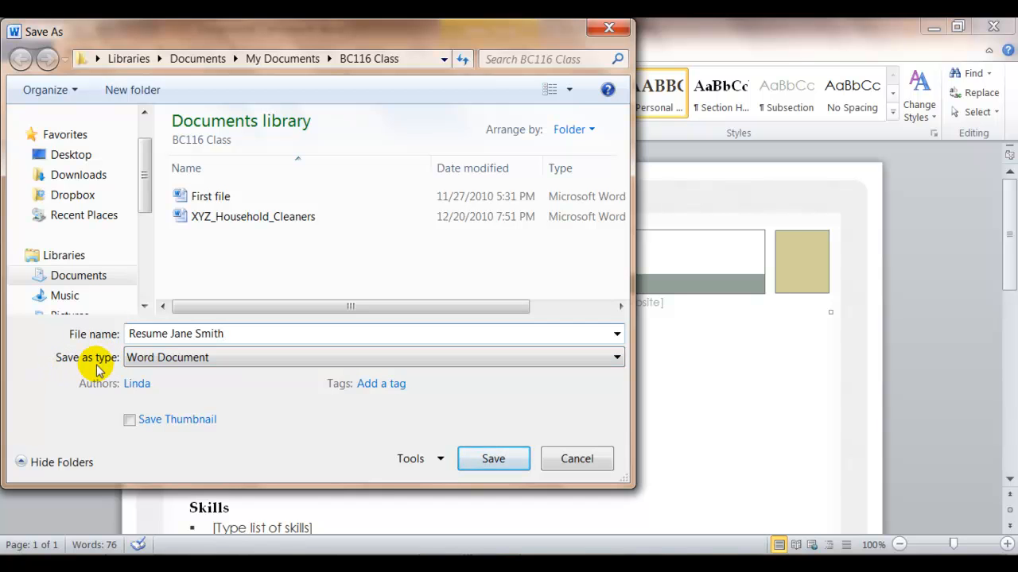
{"action": "left_click", "coordinate": [617, 359]}
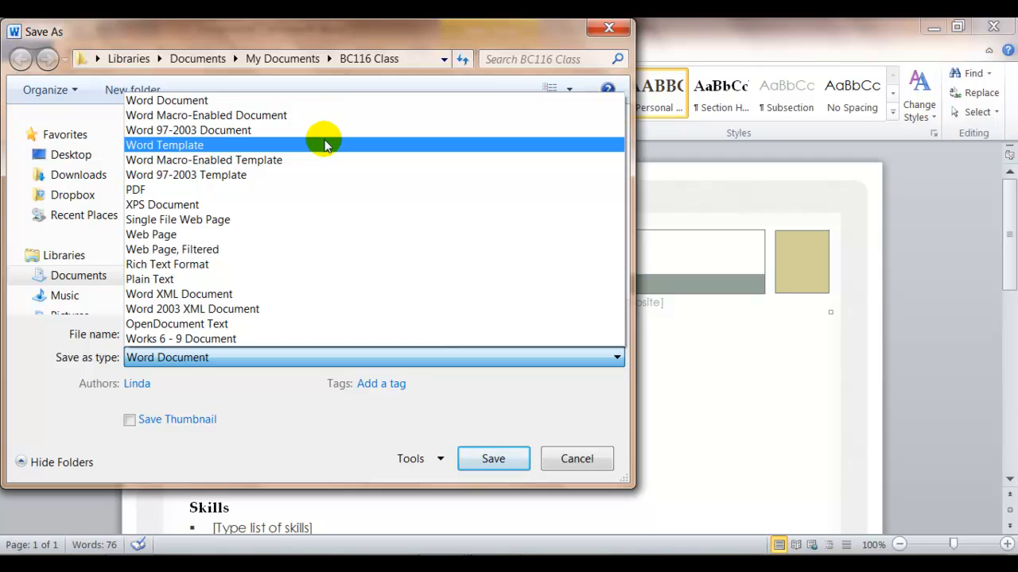
{"action": "left_click", "coordinate": [324, 145]}
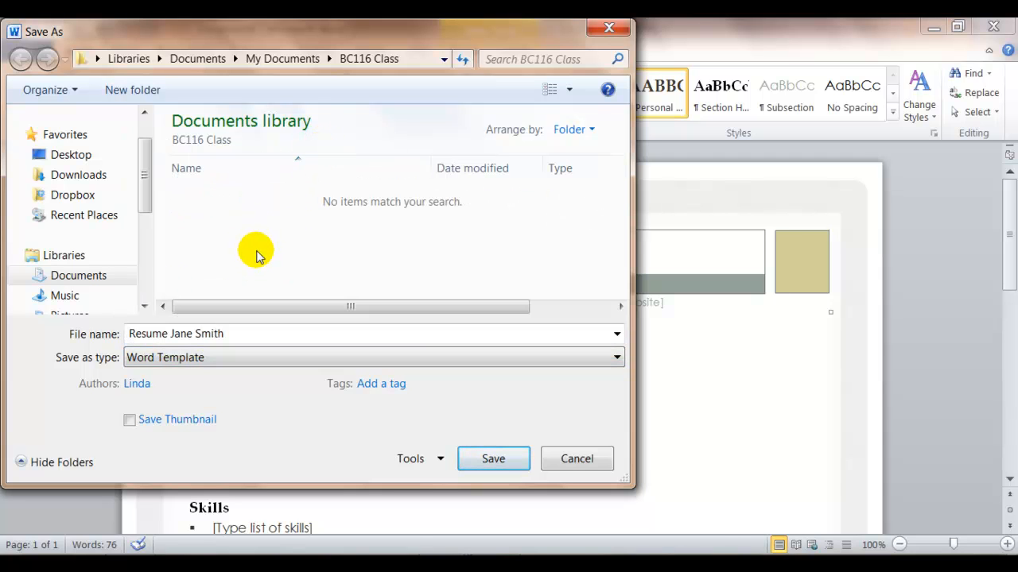
{"action": "left_click", "coordinate": [493, 461]}
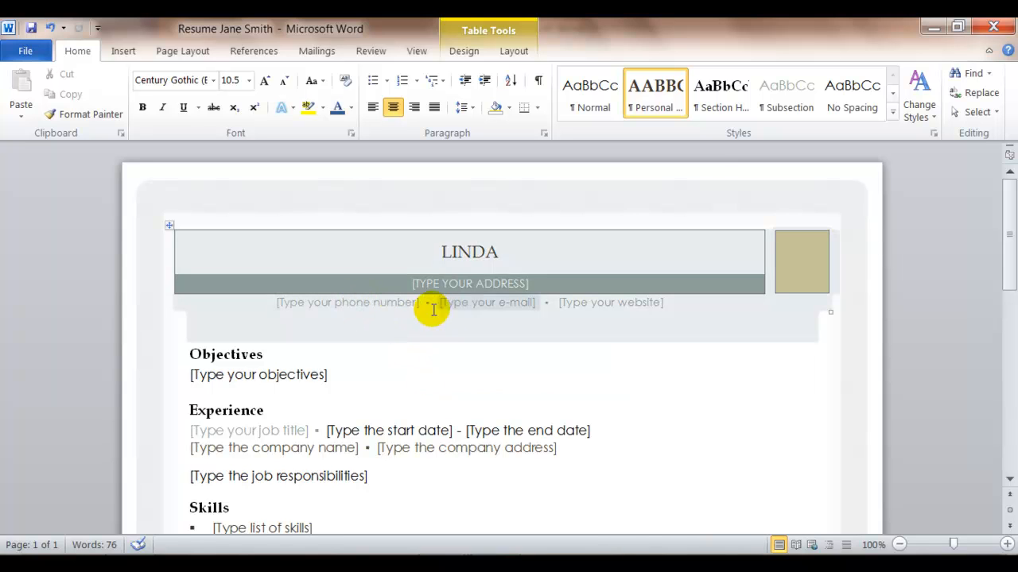
Step: Fill in the phone number placeholder with the contact's phone number
{"action": "left_click", "coordinate": [330, 303]}
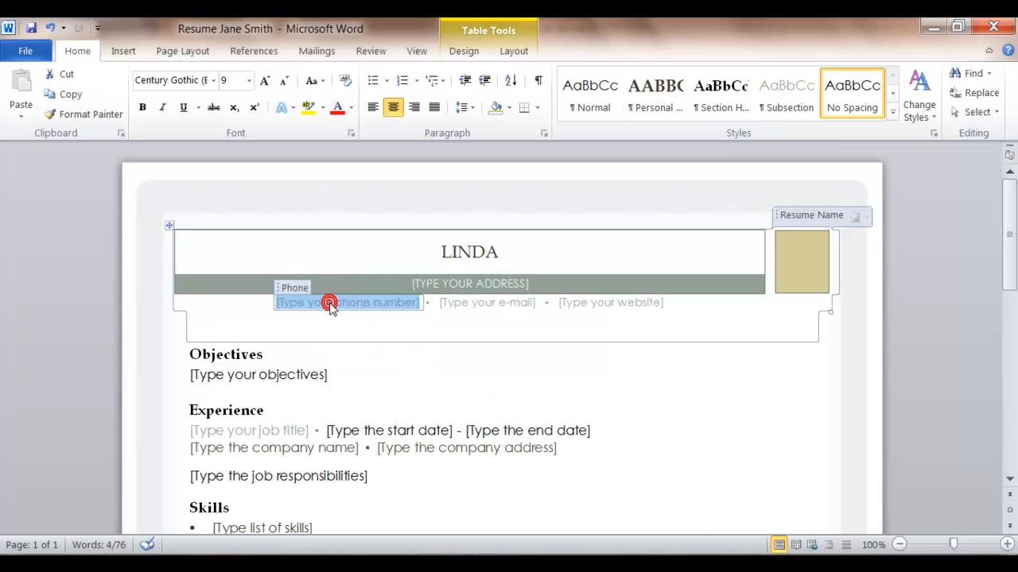
{"action": "type", "text": "602"}
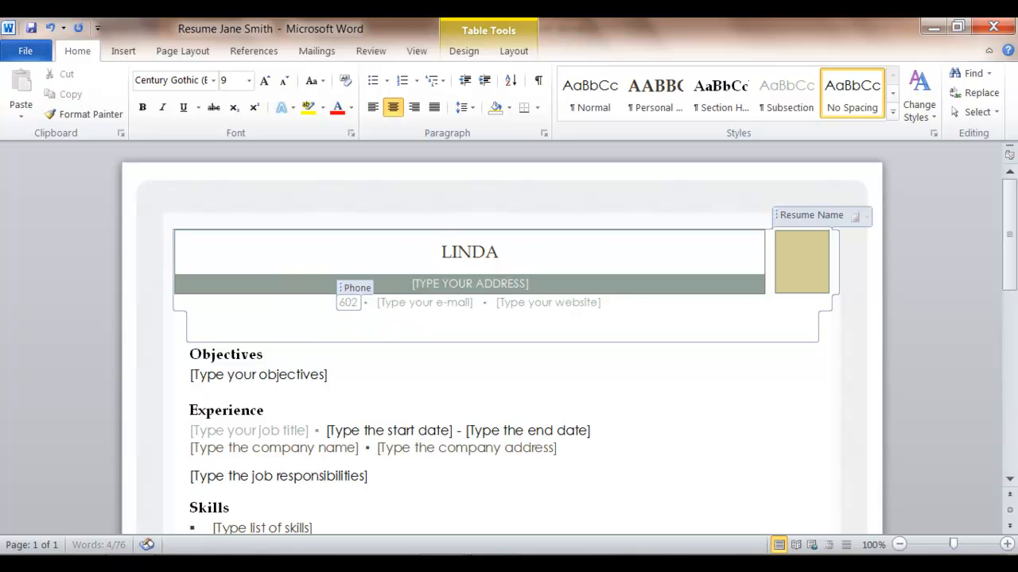
{"action": "type", "text": " 111-1234"}
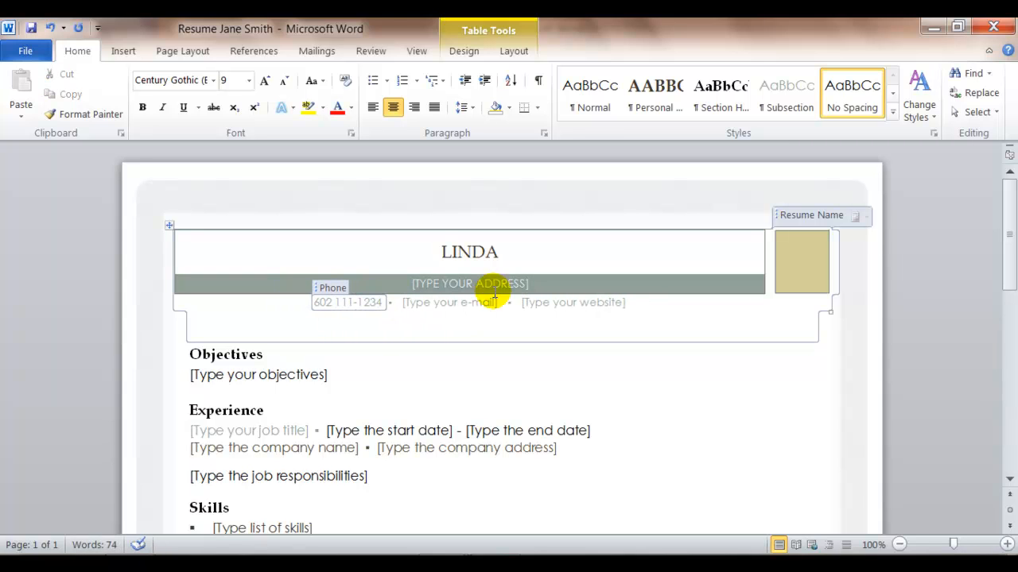
Step: Fill in the e-mail placeholder with the contact's e-mail address
{"action": "left_click", "coordinate": [455, 308]}
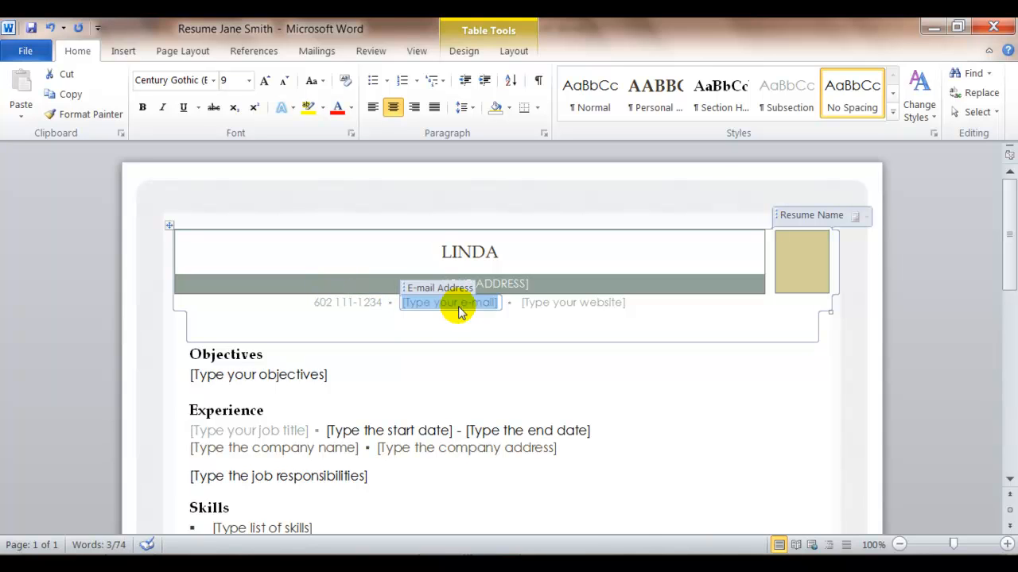
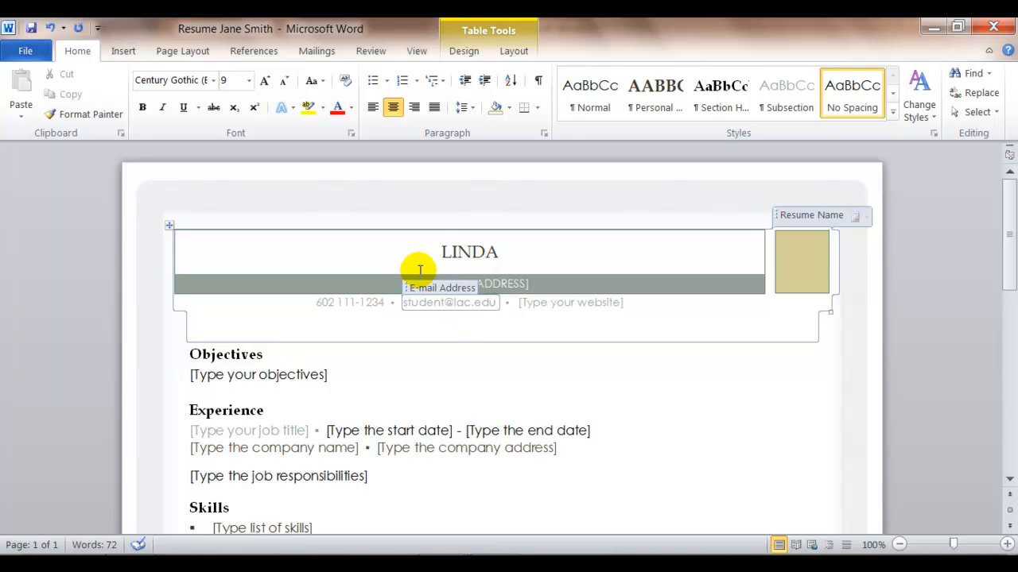
Step: Save a copy of the resume as a Word Document under the same file name
{"action": "left_click", "coordinate": [350, 368]}
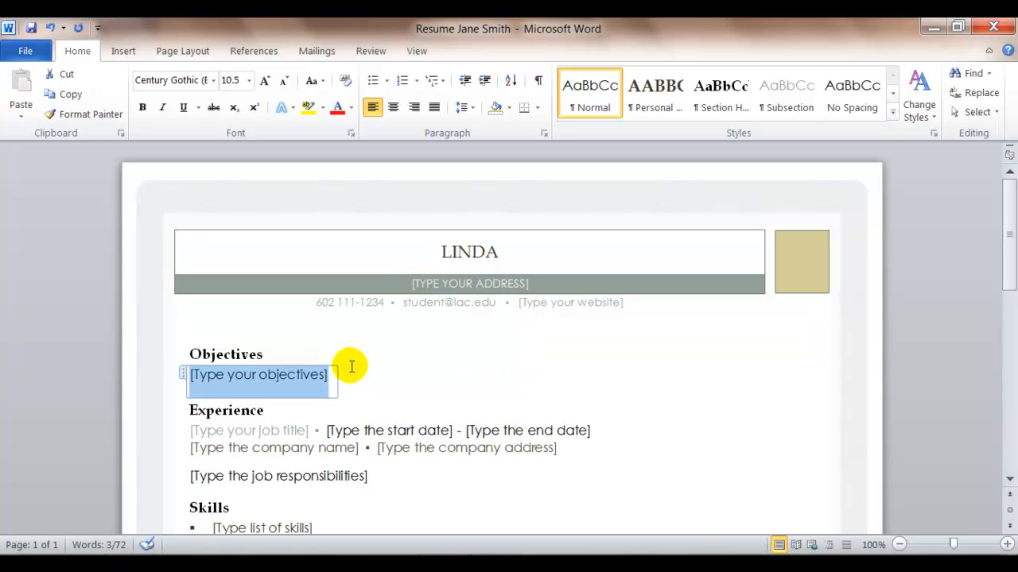
{"action": "left_click", "coordinate": [26, 54]}
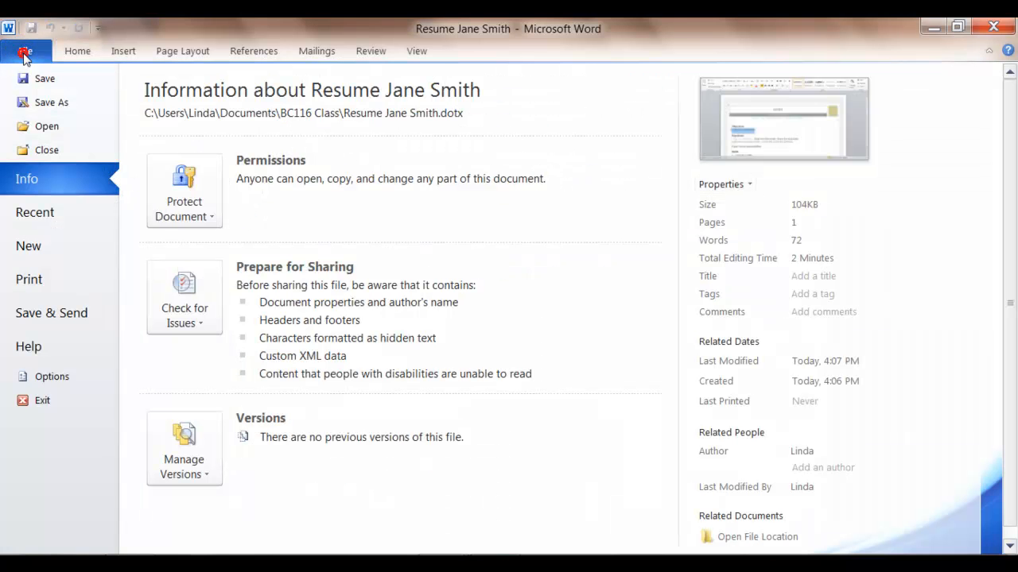
{"action": "left_click", "coordinate": [42, 106]}
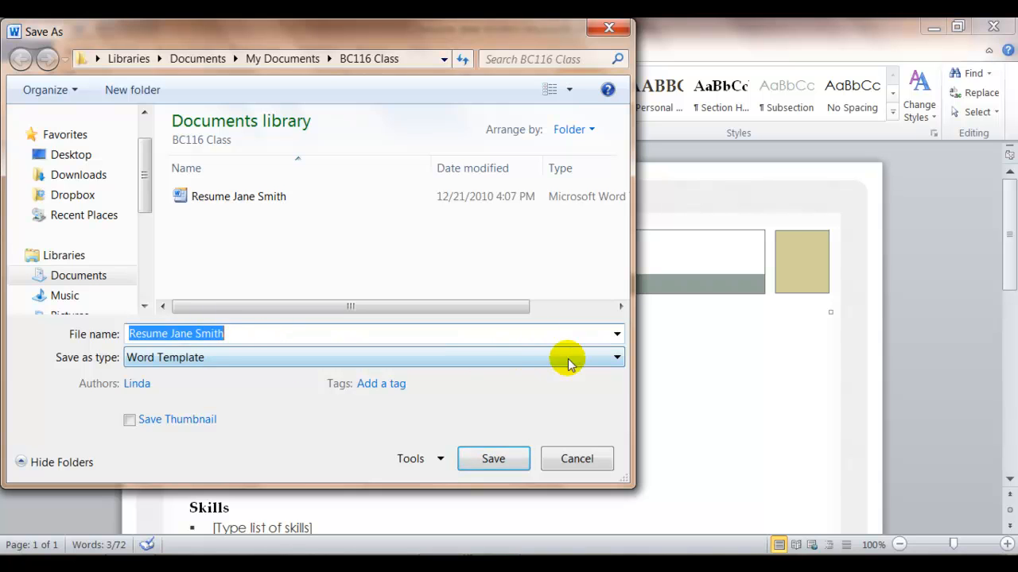
{"action": "left_click", "coordinate": [617, 359]}
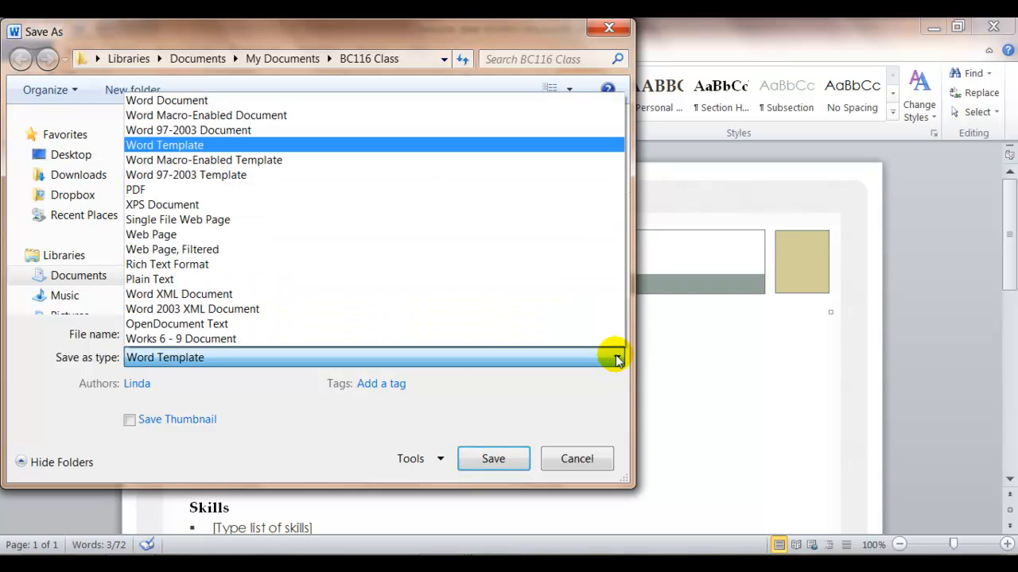
{"action": "left_click", "coordinate": [301, 101]}
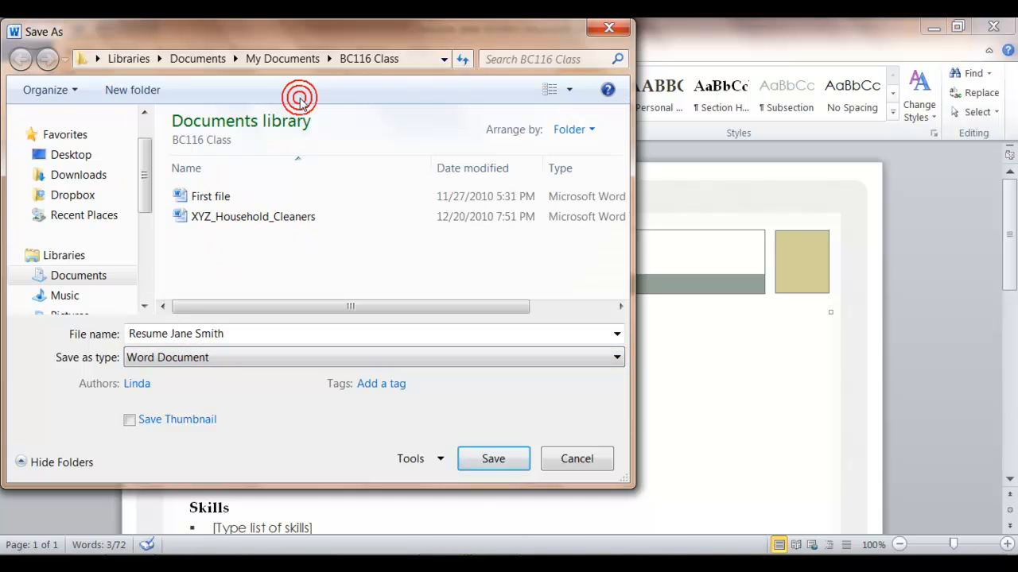
{"action": "left_click", "coordinate": [492, 459]}
{"action": "left_click", "coordinate": [541, 407]}
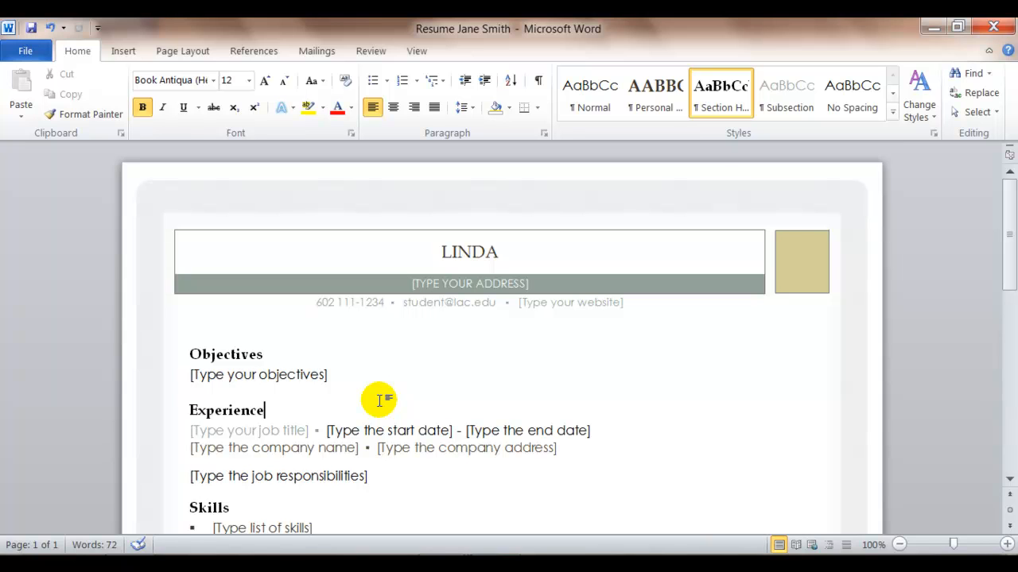
Step: Fill in the address placeholder with the contact's street address and city
{"action": "left_click", "coordinate": [510, 251]}
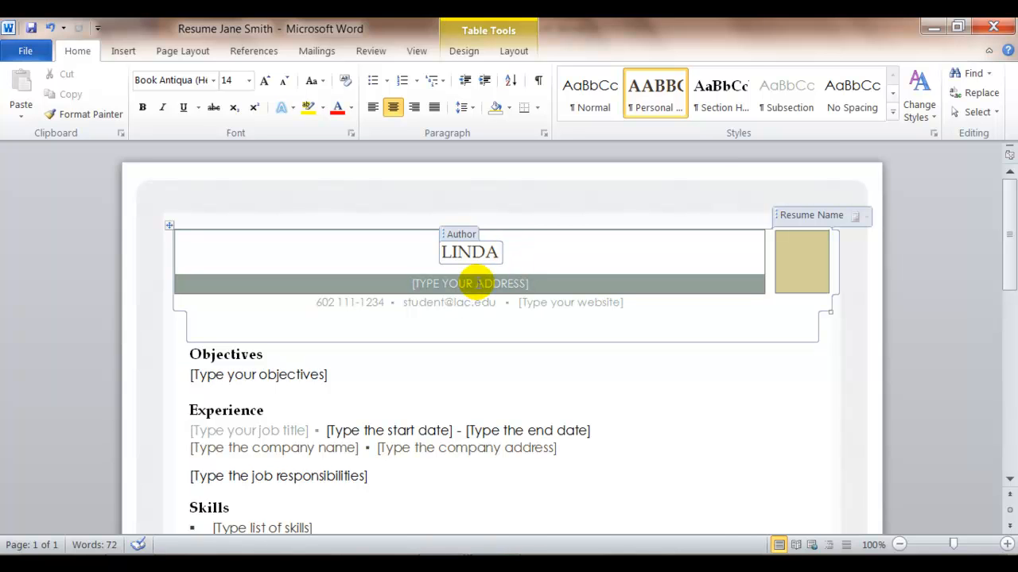
{"action": "left_click", "coordinate": [471, 283]}
{"action": "type", "text": "1234 MAI"}
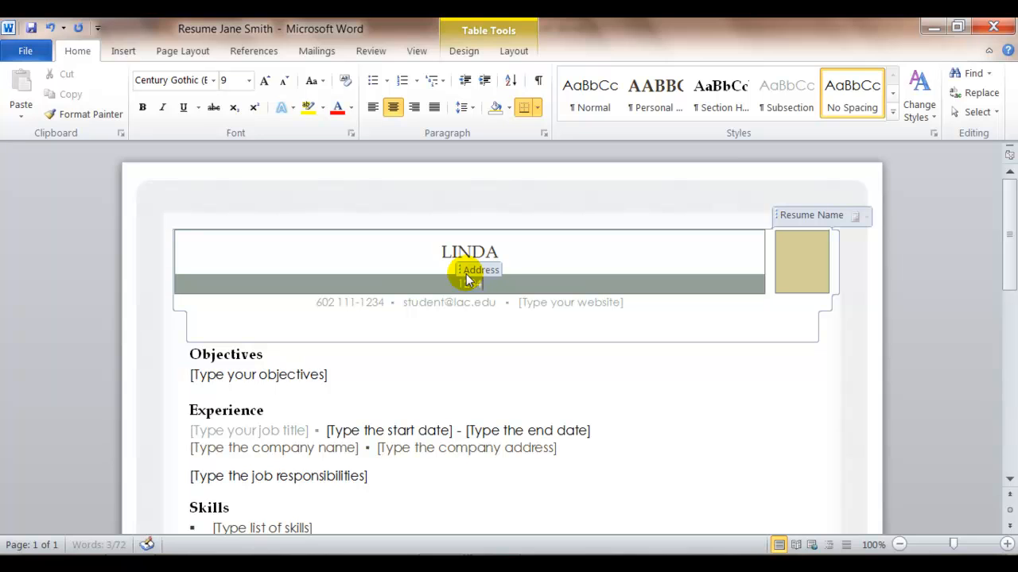
{"action": "type", "text": "N ST"}
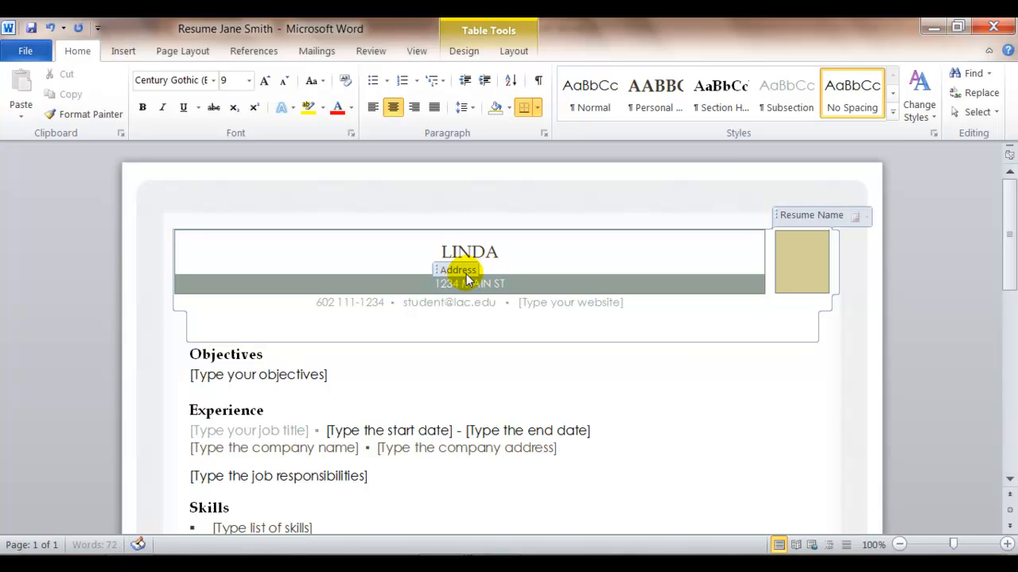
{"action": "type", "text": " - SAN DIEGO CA"}
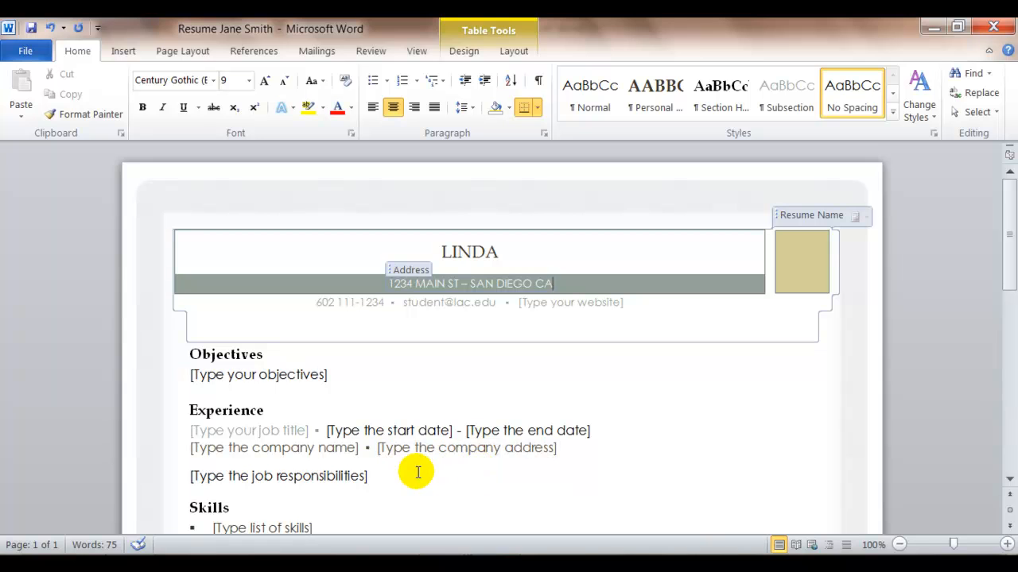
Step: Delete the References heading together with its placeholder line
{"action": "scroll", "coordinate": [419, 465], "scroll_direction": "down", "scroll_amount": 3}
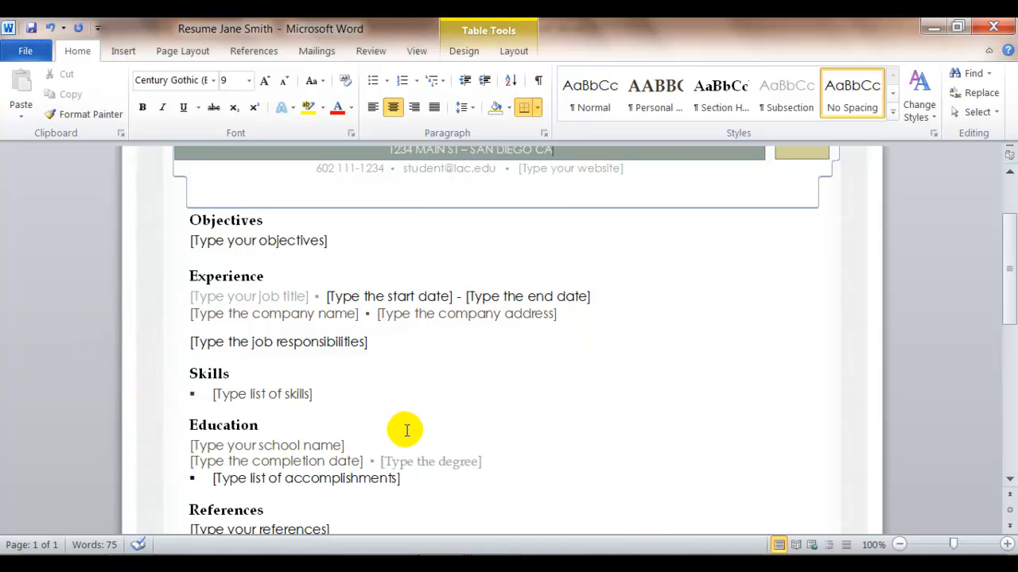
{"action": "scroll", "coordinate": [500, 387], "scroll_direction": "down", "scroll_amount": 3}
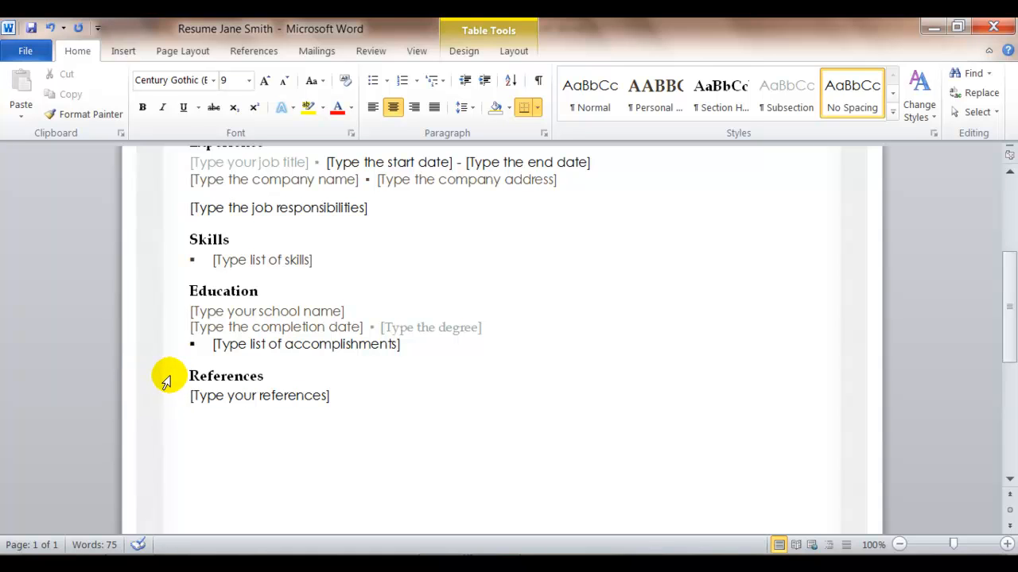
{"action": "left_click", "coordinate": [163, 383]}
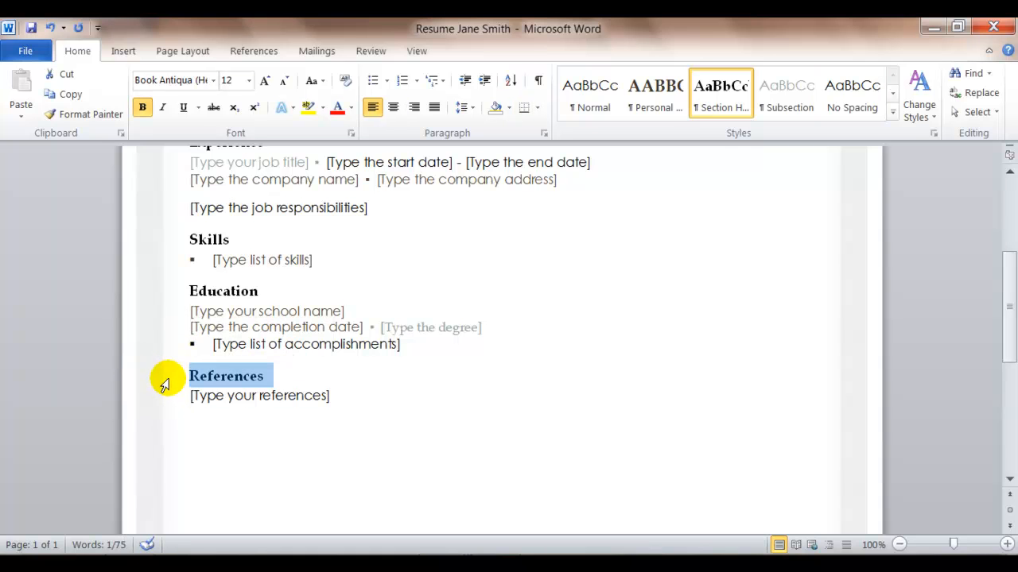
{"action": "key", "text": "shift+Down"}
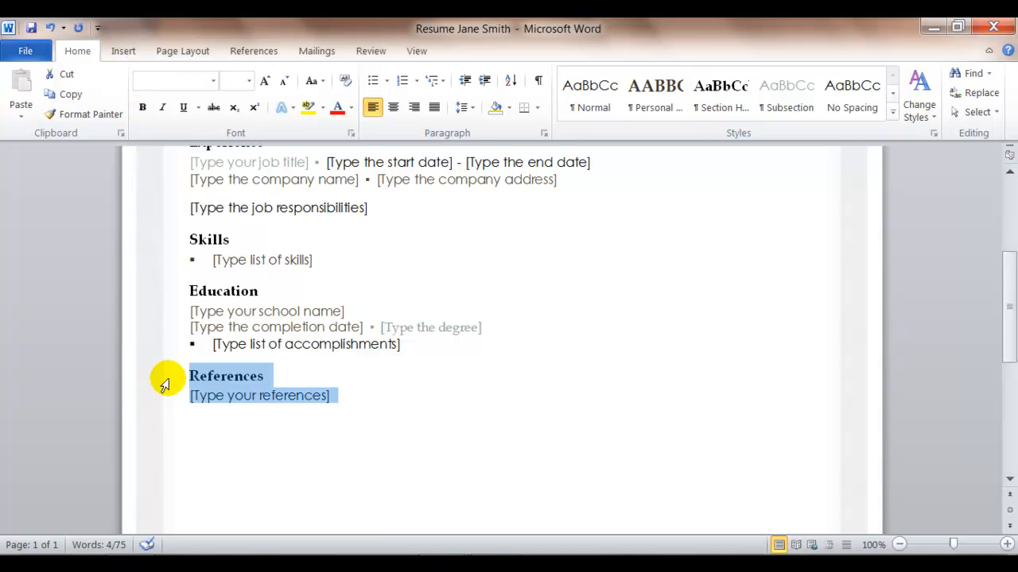
{"action": "key", "text": "Delete"}
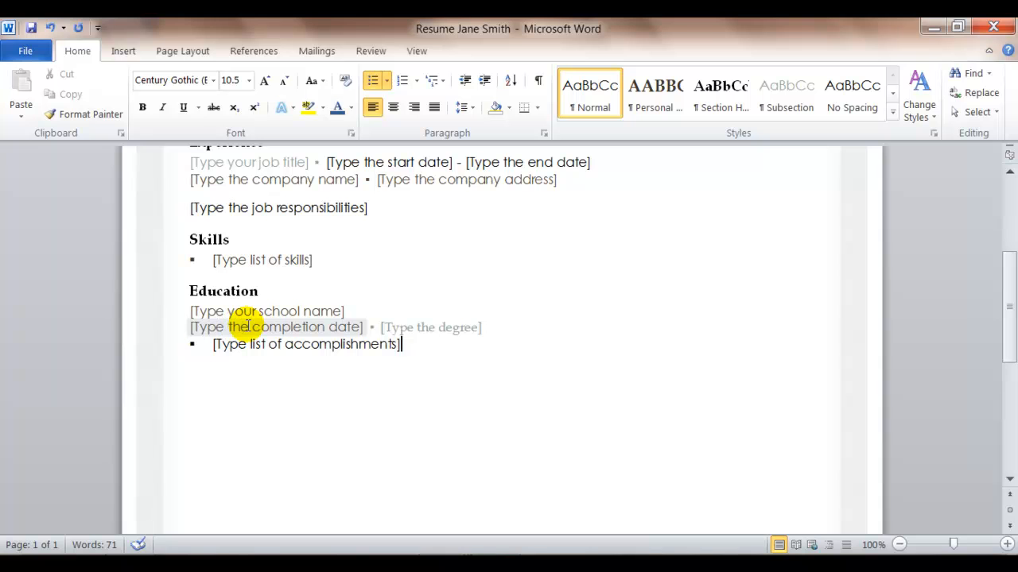
Step: Add two blank lines after the job responsibilities placeholder in the Experience section
{"action": "left_click_drag", "start_coordinate": [1007, 336], "coordinate": [1001, 279]}
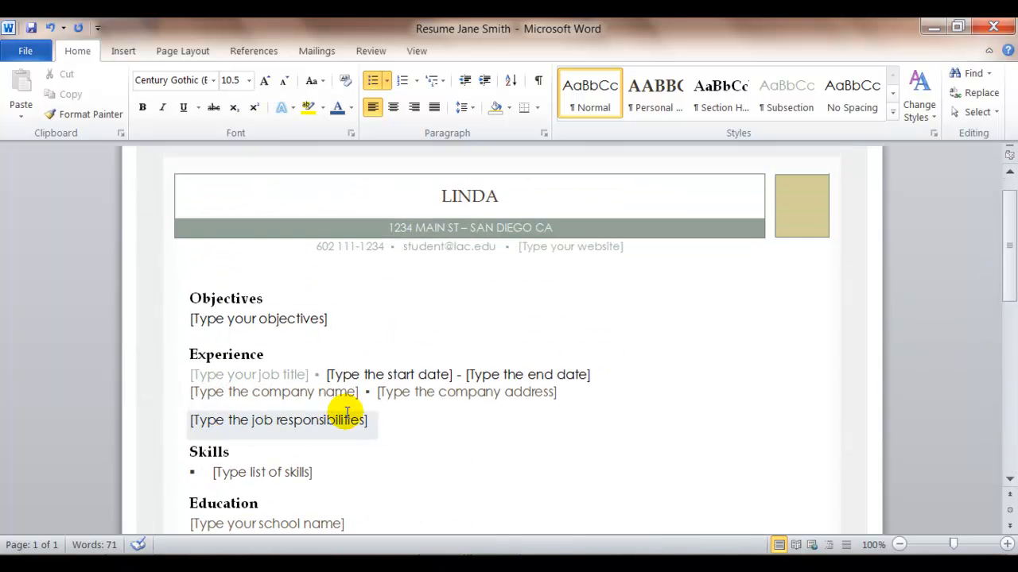
{"action": "left_click", "coordinate": [391, 427]}
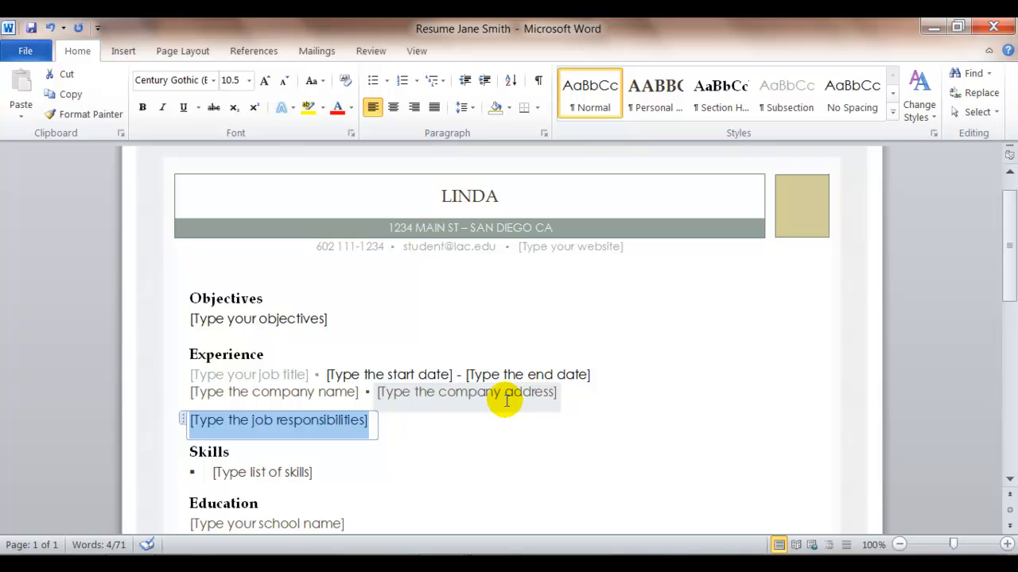
{"action": "key", "text": "End"}
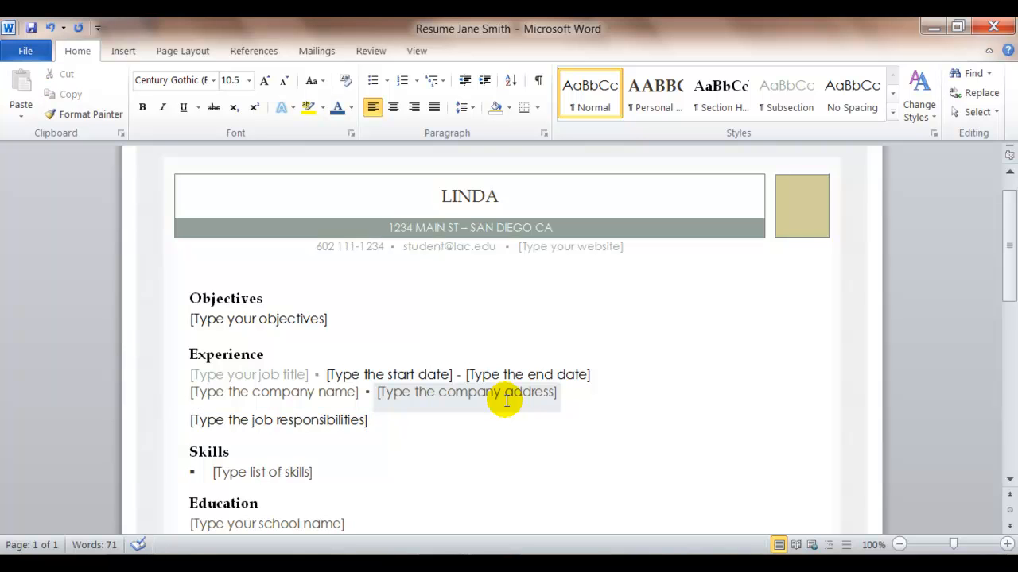
{"action": "key", "text": "Return"}
{"action": "key", "text": "Return"}
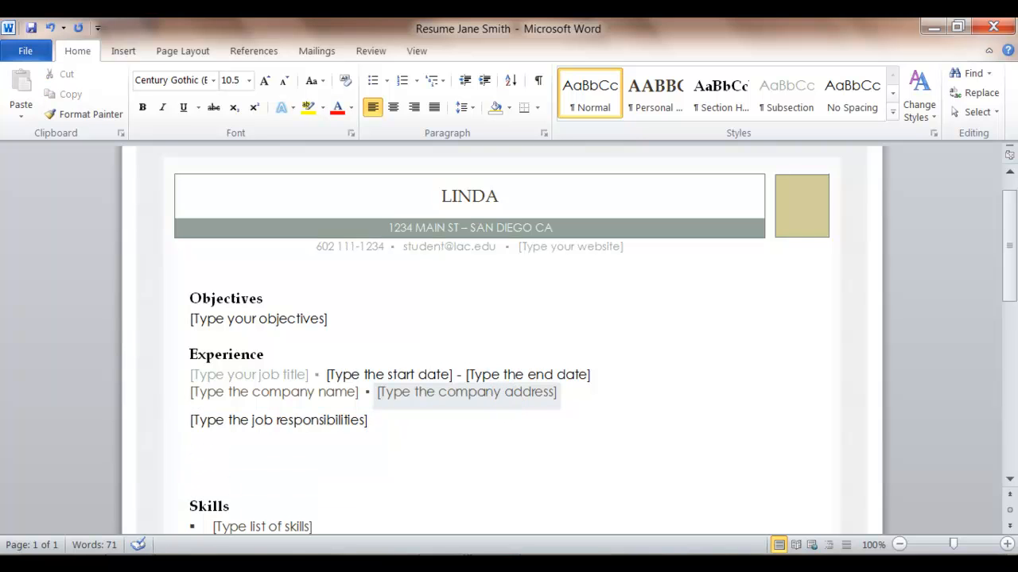
{"action": "left_click", "coordinate": [145, 382]}
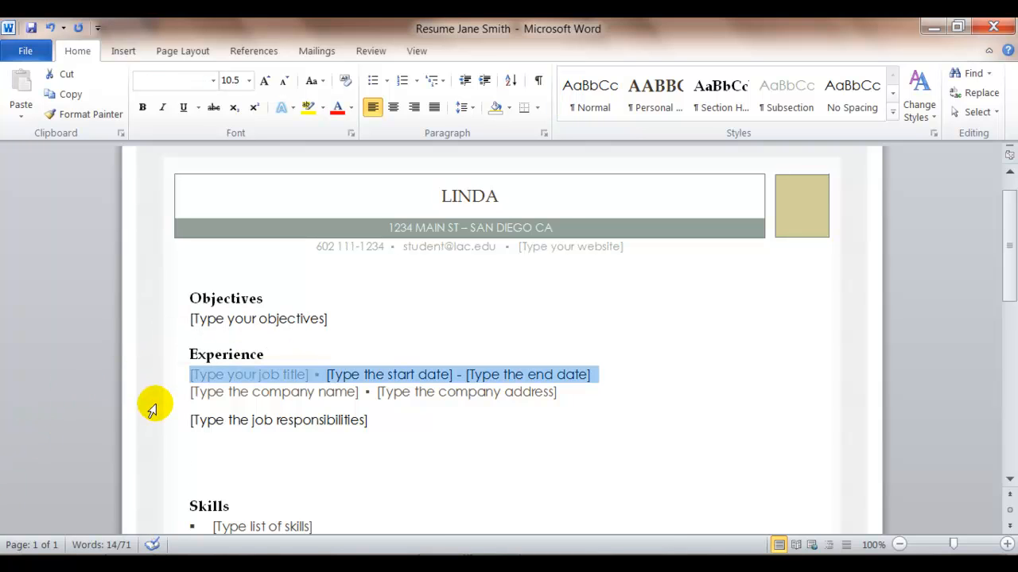
{"action": "key", "text": "shift+Down"}
{"action": "key", "text": "shift+Down"}
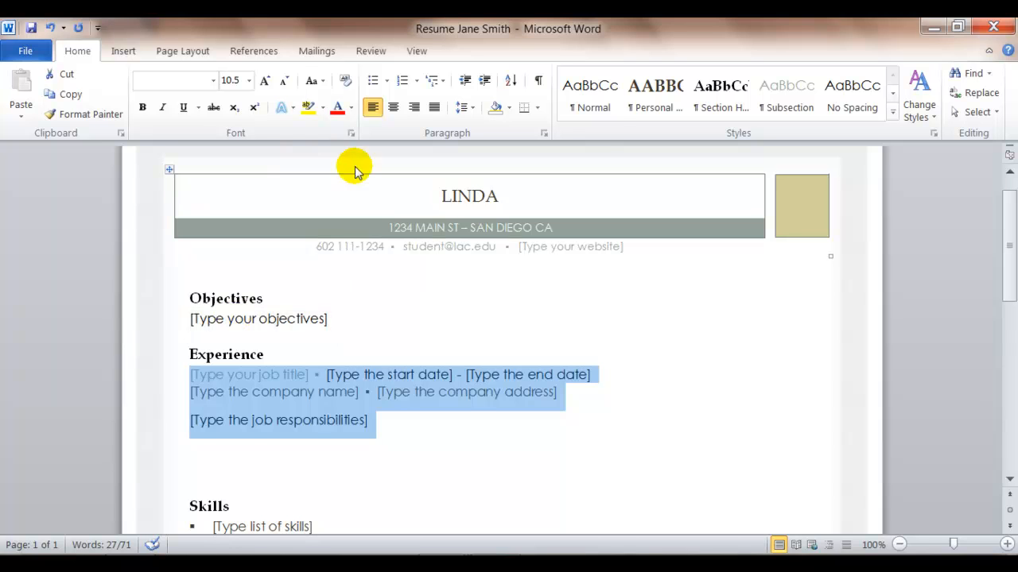
Step: Run a spelling and grammar check, continuing on through the rest of the document after the selection
{"action": "left_click", "coordinate": [373, 319]}
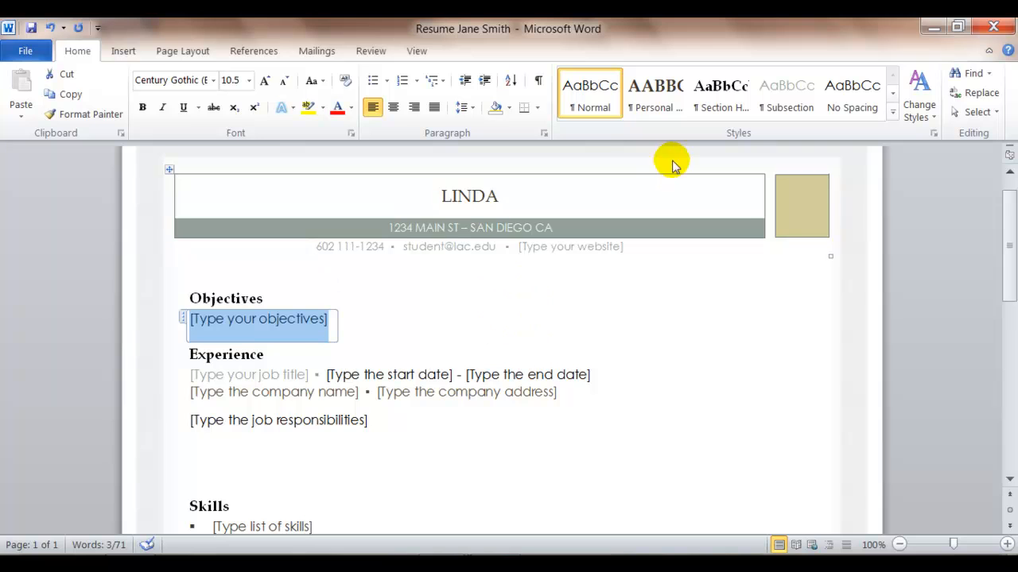
{"action": "left_click", "coordinate": [373, 52]}
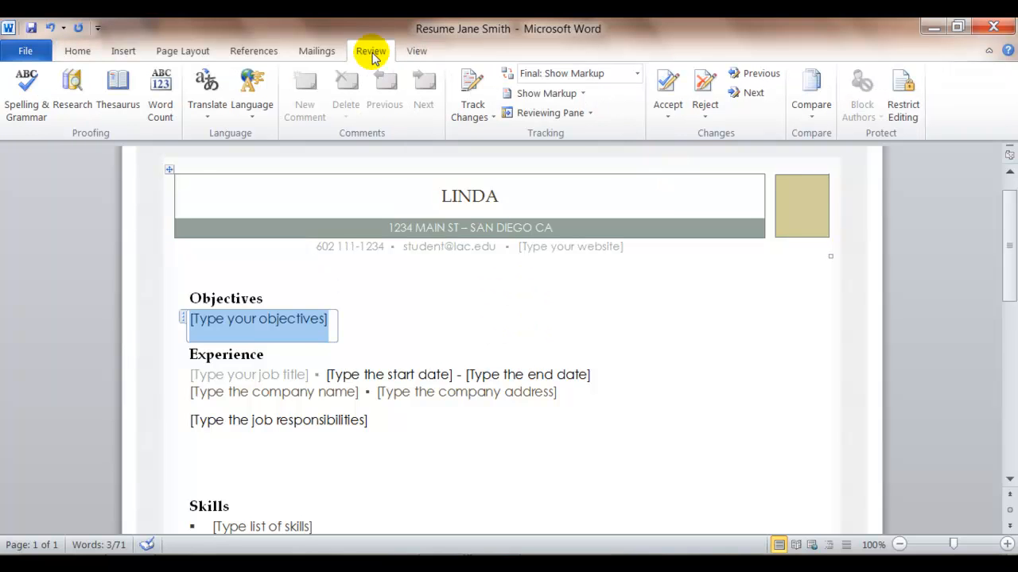
{"action": "left_click", "coordinate": [23, 91]}
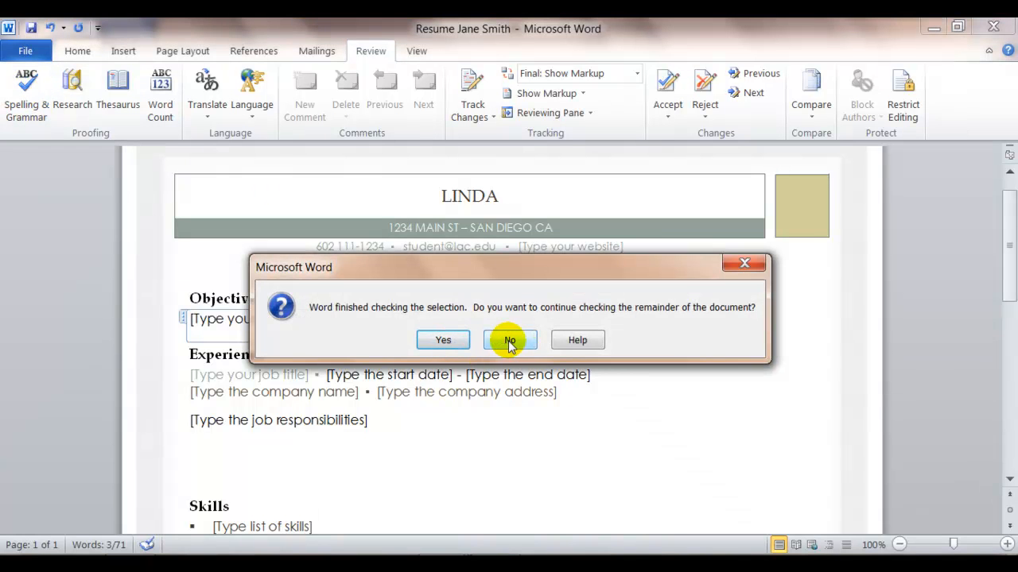
{"action": "left_click", "coordinate": [459, 340]}
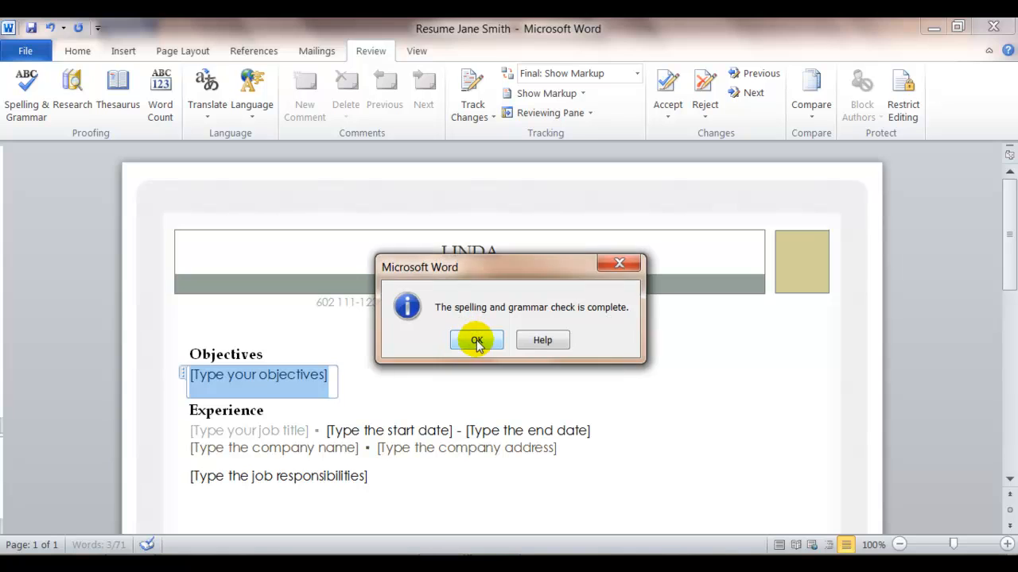
{"action": "left_click", "coordinate": [470, 340]}
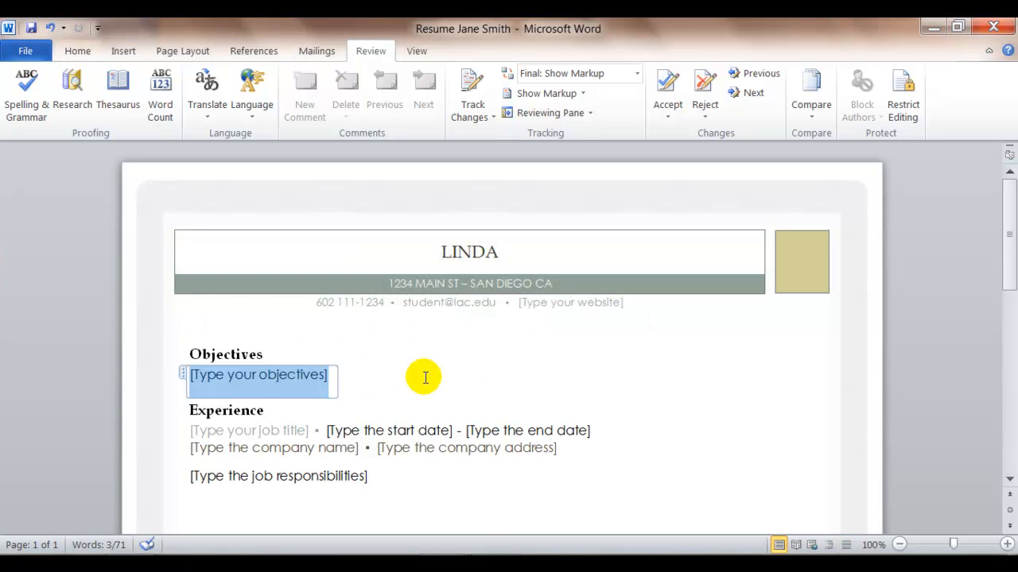
Step: Save the resume document
{"action": "left_click", "coordinate": [432, 363]}
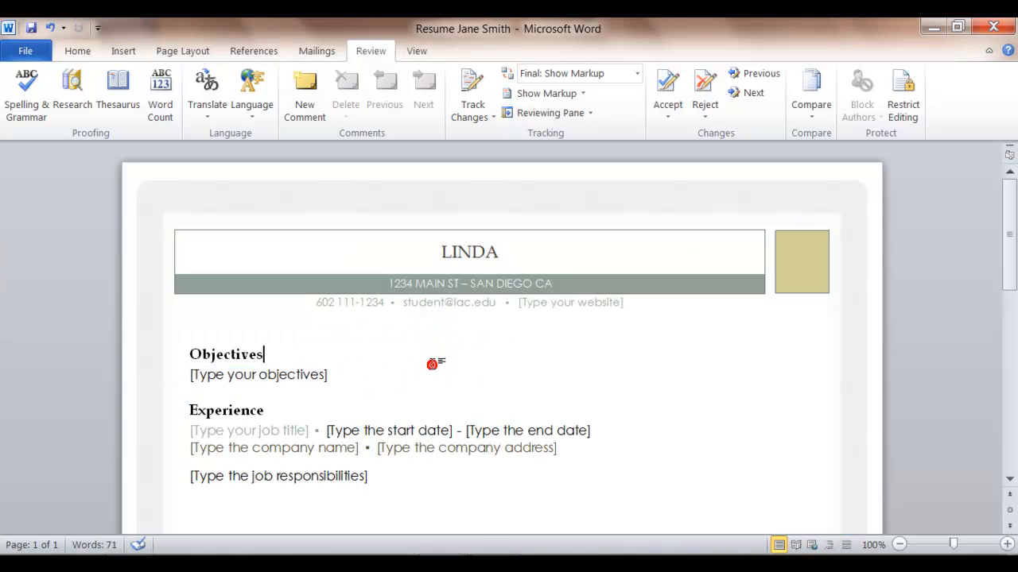
{"action": "left_click", "coordinate": [32, 32]}
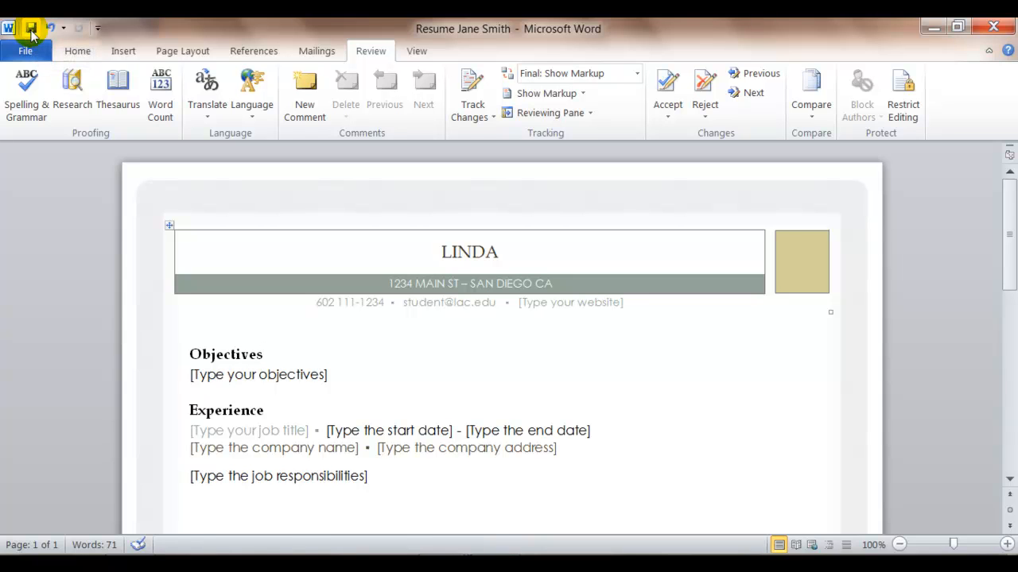